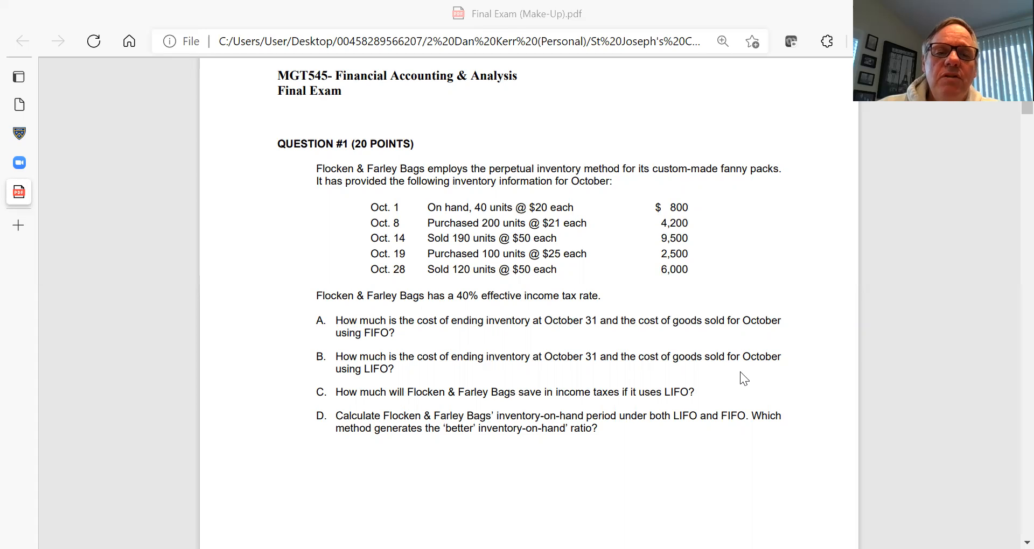
scroll(739, 373, down, 5)
scroll(738, 373, down, 5)
scroll(736, 369, down, 3)
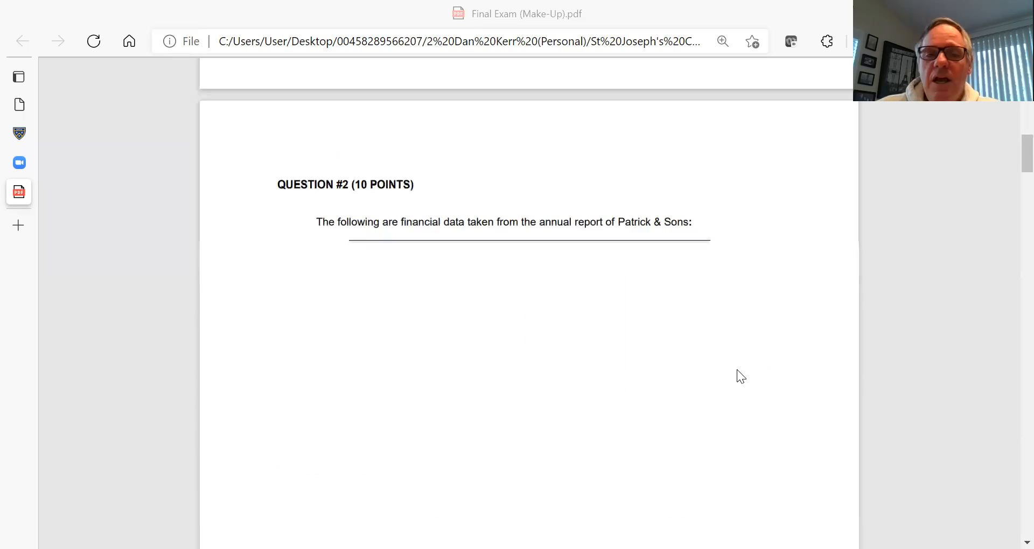
scroll(737, 369, down, 2)
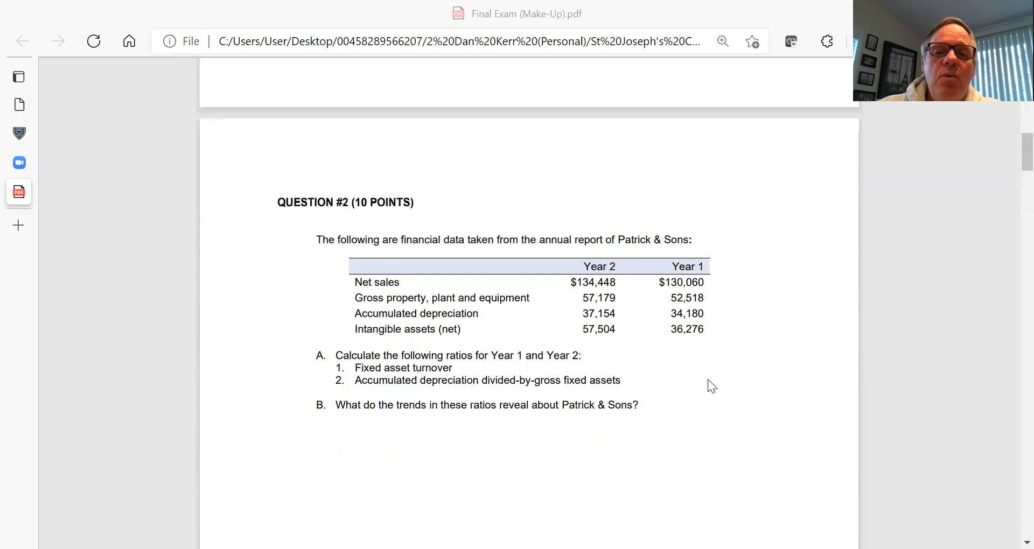
scroll(707, 379, up, 5)
scroll(708, 379, up, 5)
scroll(707, 379, up, 2)
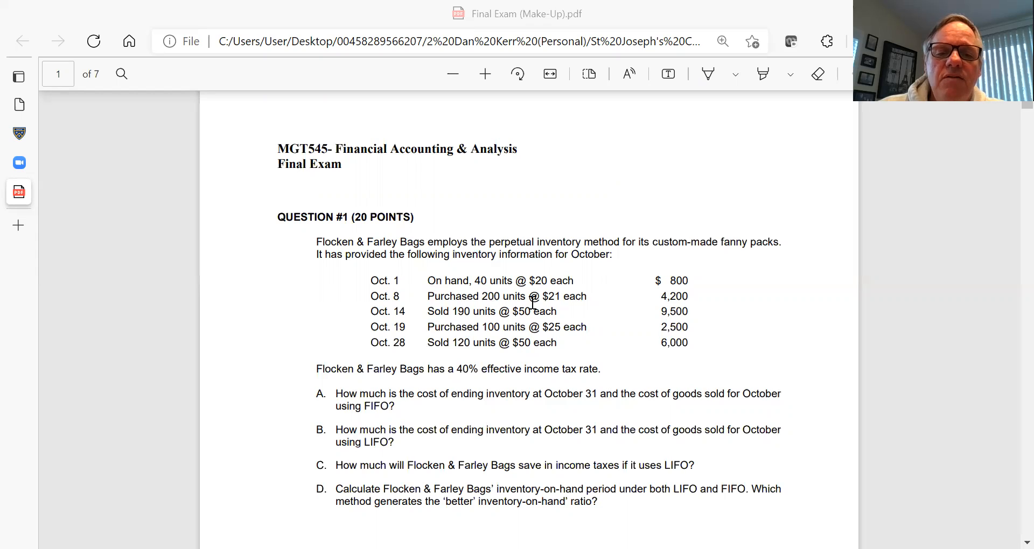
scroll(532, 301, down, 1)
scroll(565, 291, down, 2)
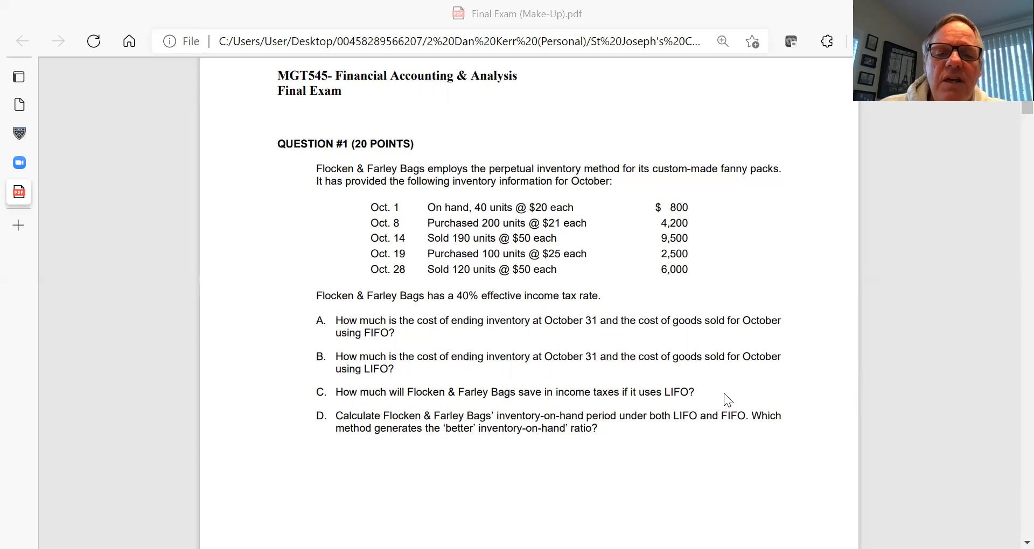
scroll(717, 394, down, 1)
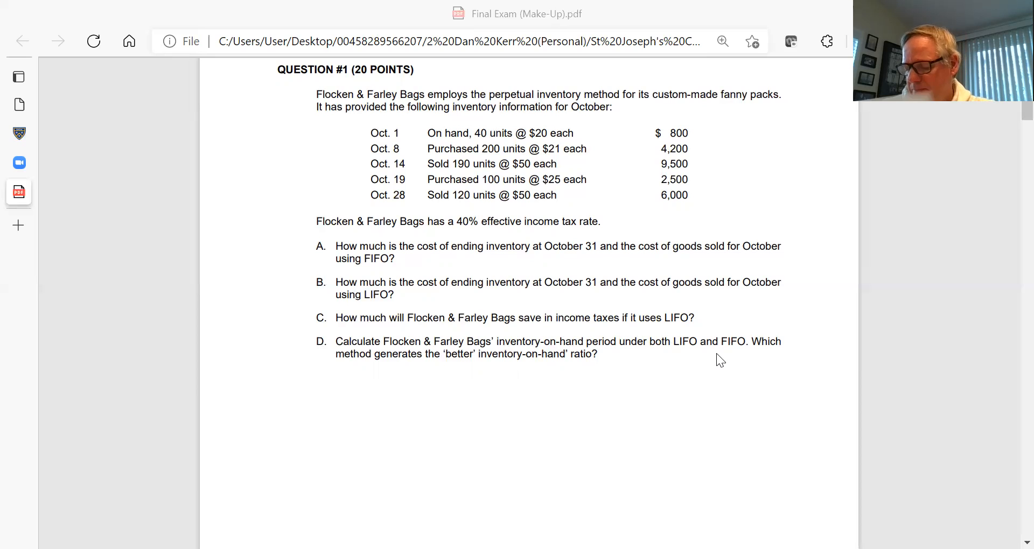
scroll(716, 354, down, 2)
scroll(709, 360, down, 4)
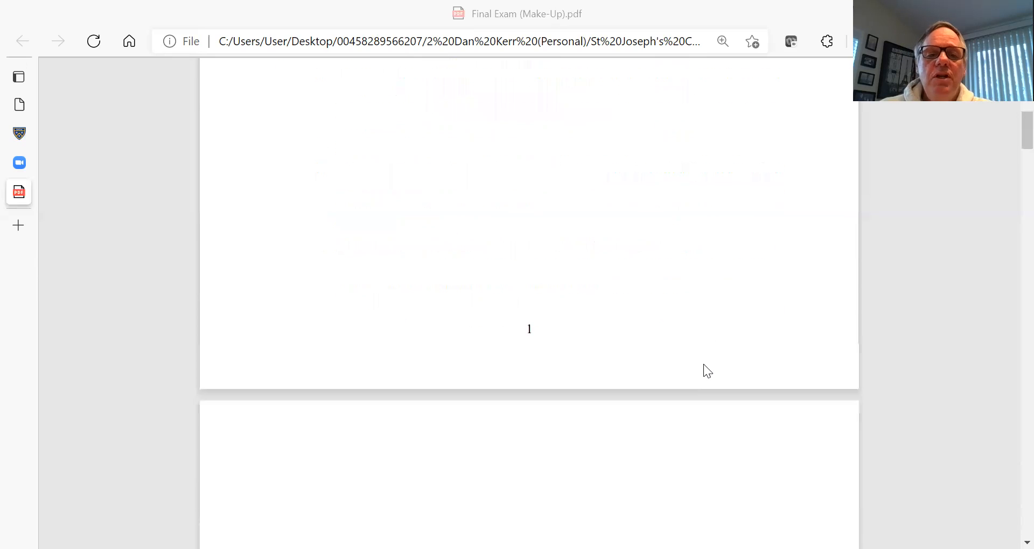
scroll(703, 364, down, 3)
scroll(698, 366, down, 2)
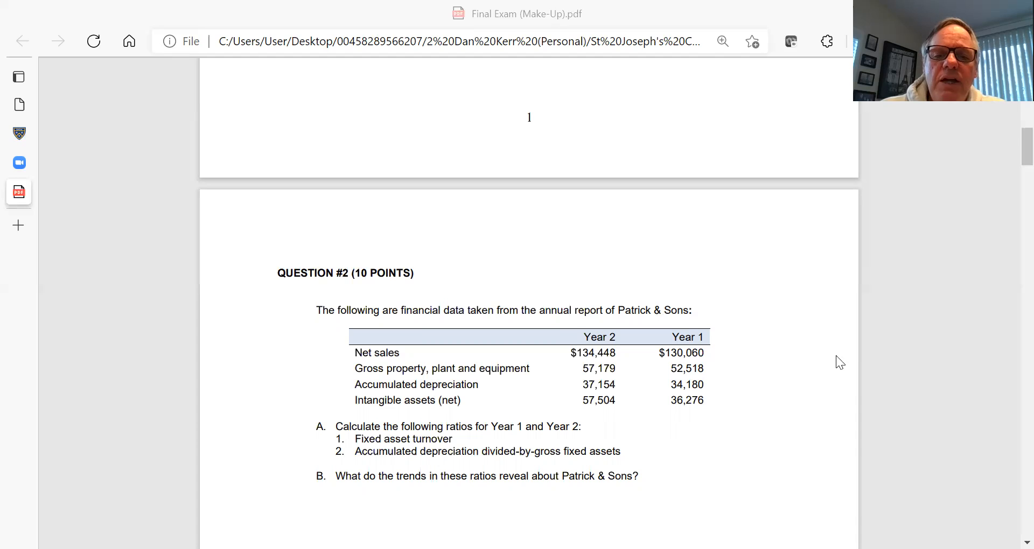
scroll(751, 407, down, 1)
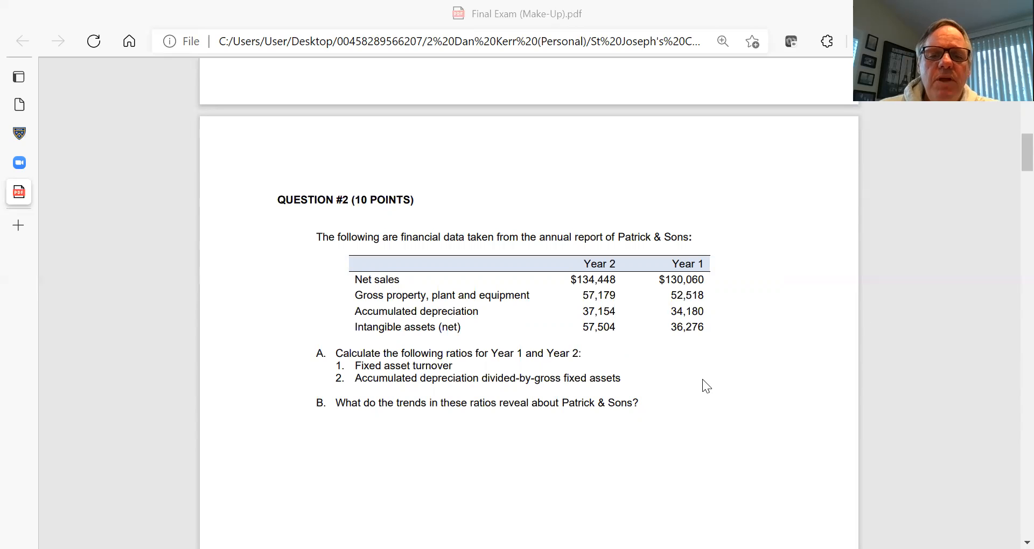
scroll(698, 372, down, 2)
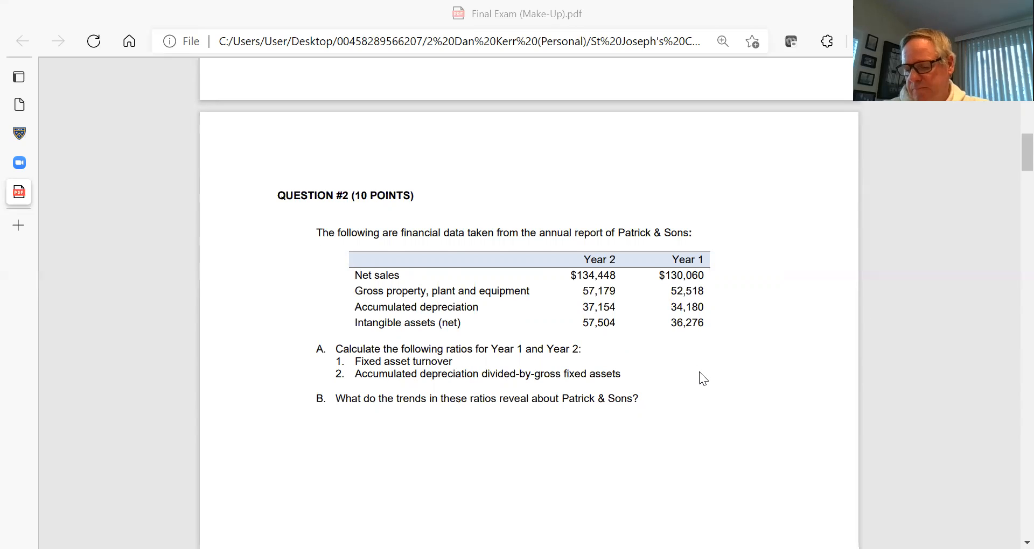
scroll(700, 373, down, 3)
scroll(698, 375, down, 3)
scroll(697, 381, down, 3)
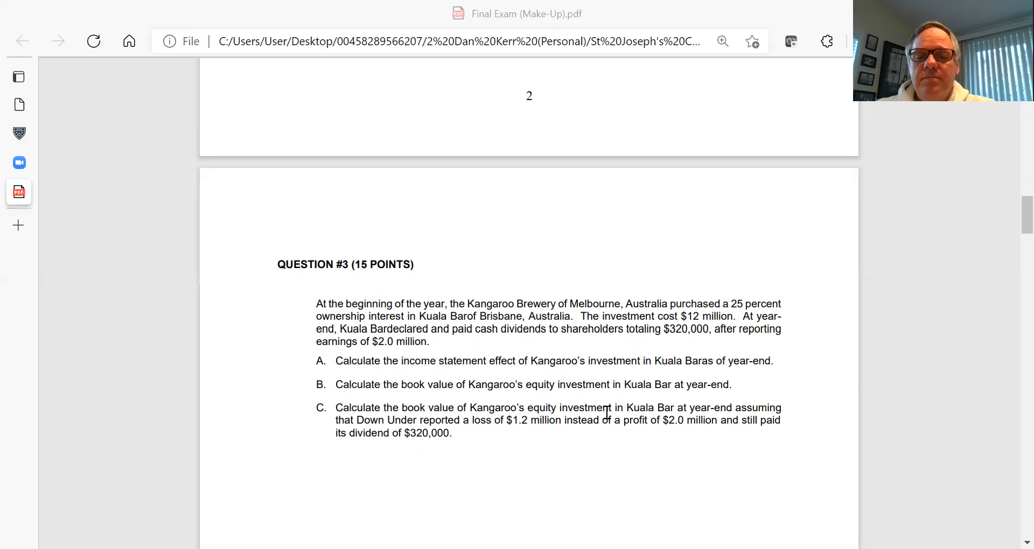
scroll(607, 414, down, 2)
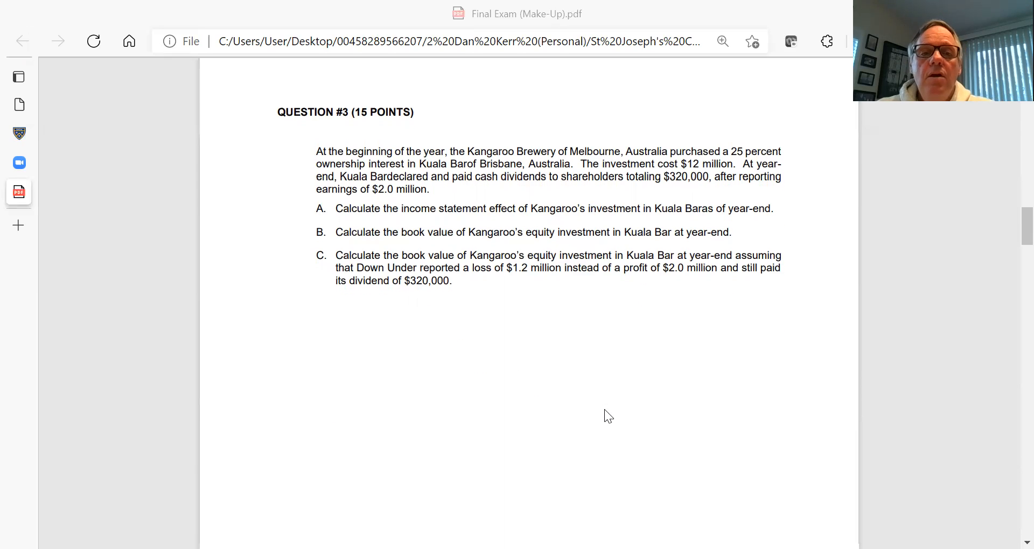
scroll(608, 414, down, 3)
scroll(607, 414, down, 3)
scroll(607, 413, down, 2)
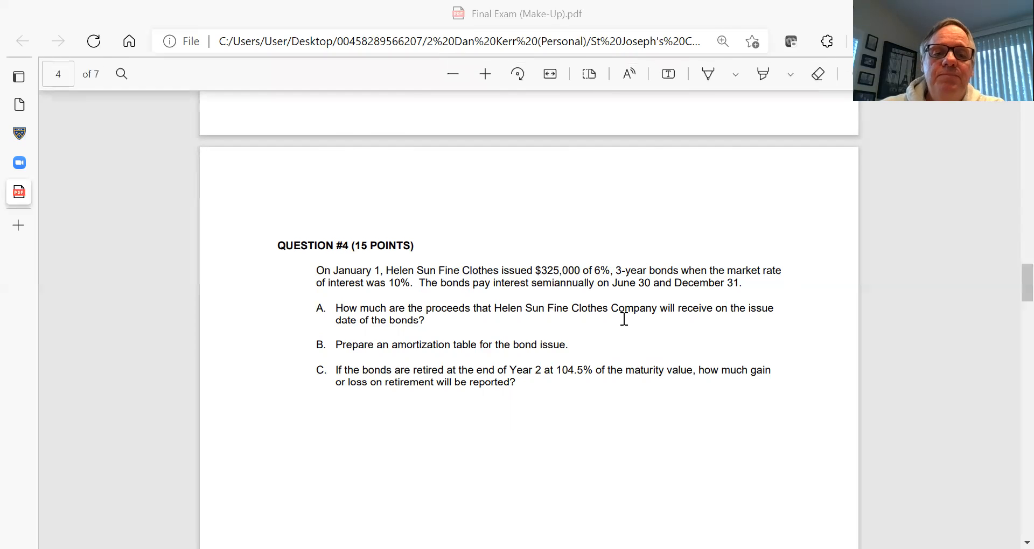
scroll(624, 319, down, 4)
scroll(618, 313, down, 4)
scroll(618, 313, down, 4)
scroll(618, 313, down, 4)
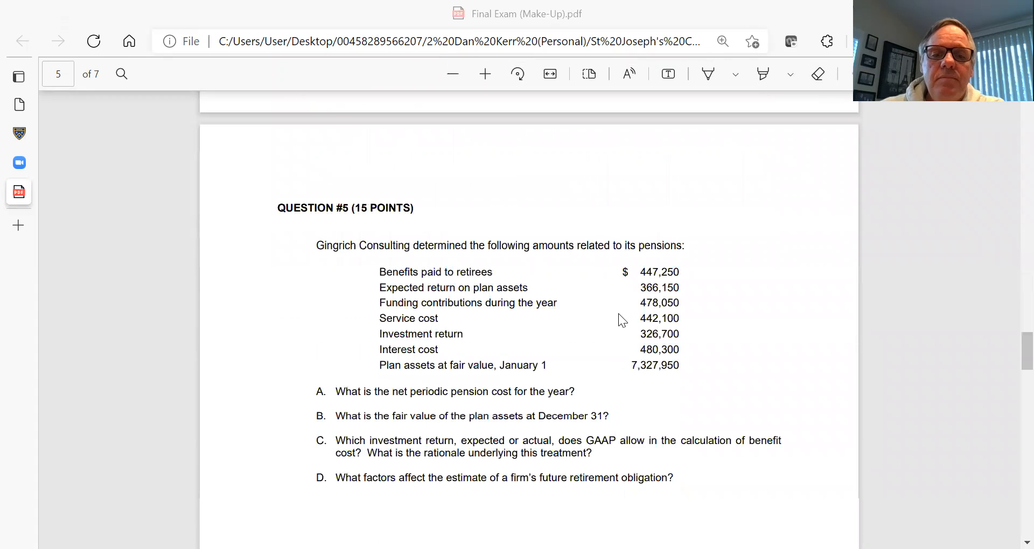
scroll(617, 313, down, 2)
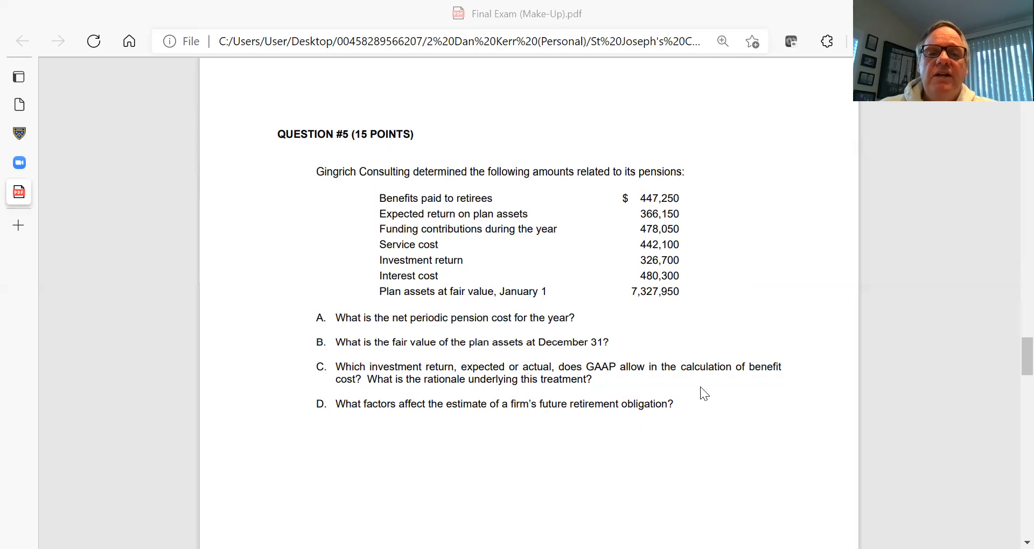
scroll(701, 390, down, 3)
scroll(697, 395, down, 4)
scroll(695, 399, down, 3)
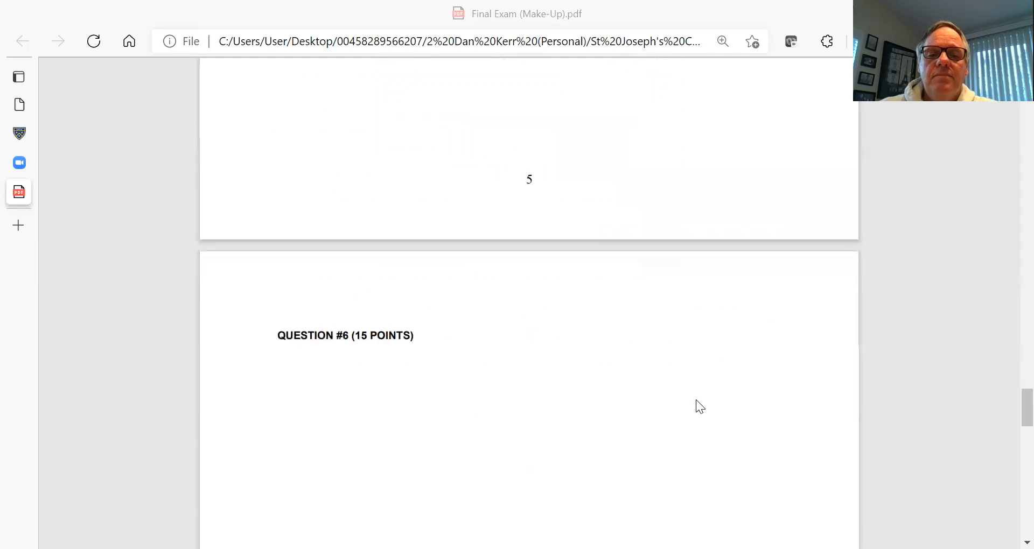
scroll(695, 400, down, 3)
scroll(695, 400, down, 3)
scroll(695, 400, down, 3)
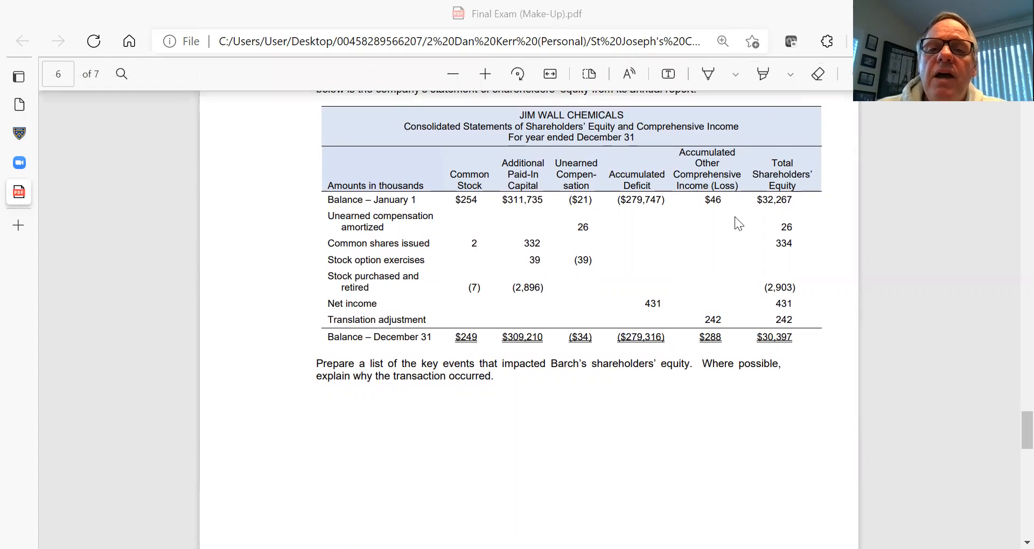
scroll(670, 212, up, 1)
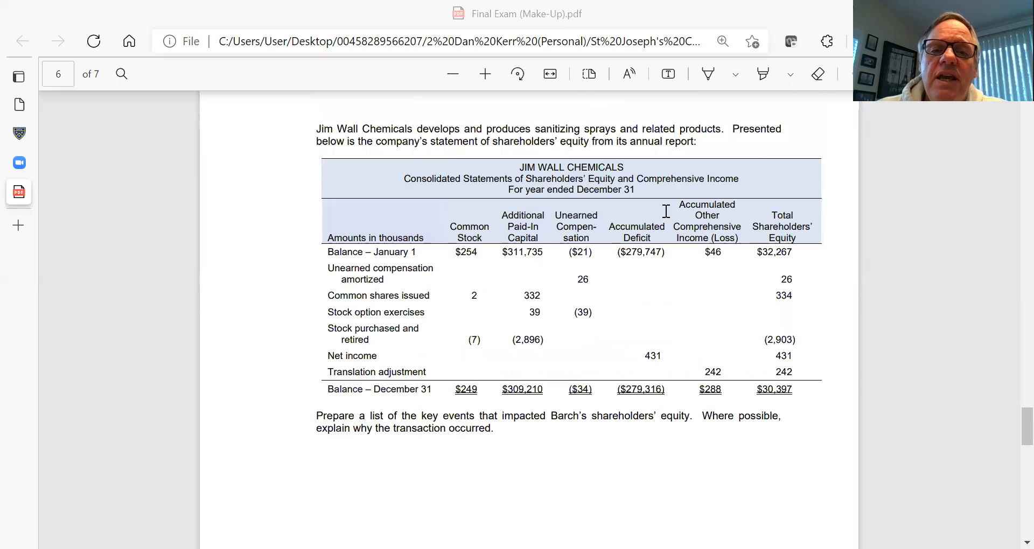
scroll(663, 210, up, 1)
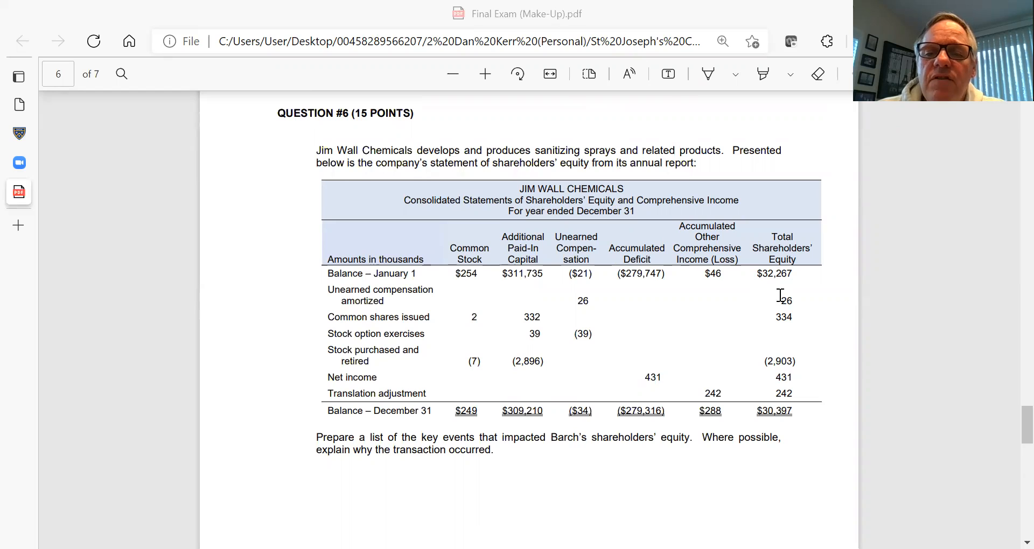
drag(780, 297, 798, 362)
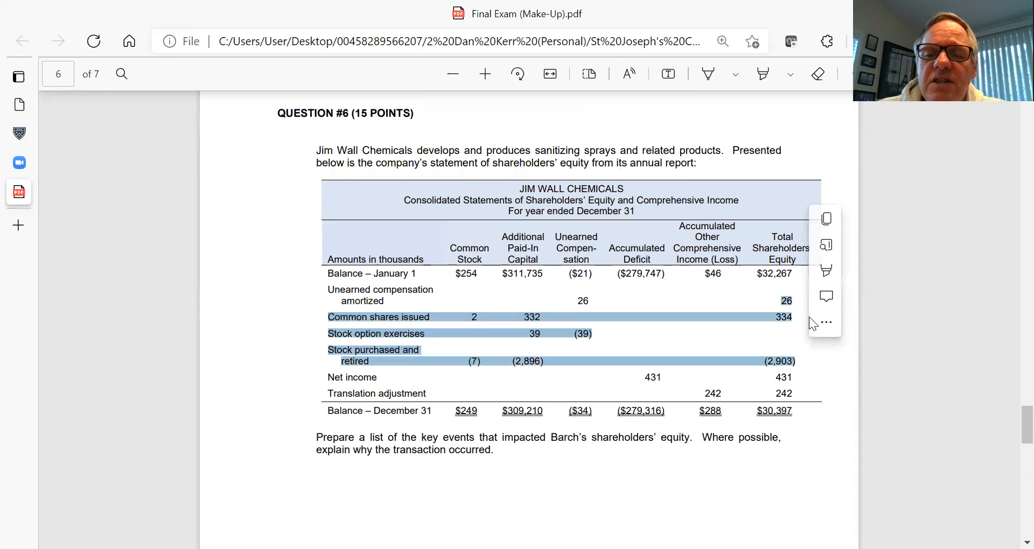
click(825, 297)
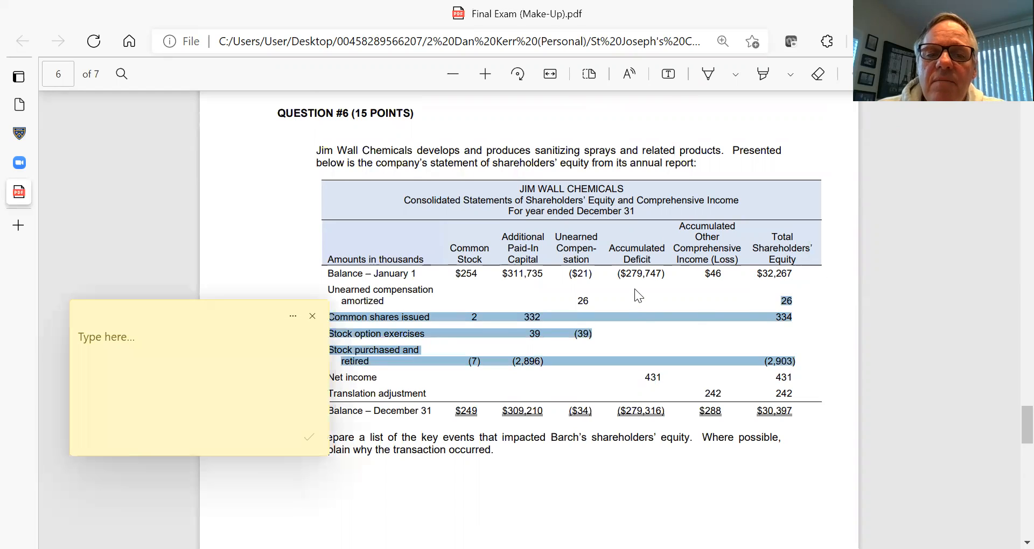
click(312, 315)
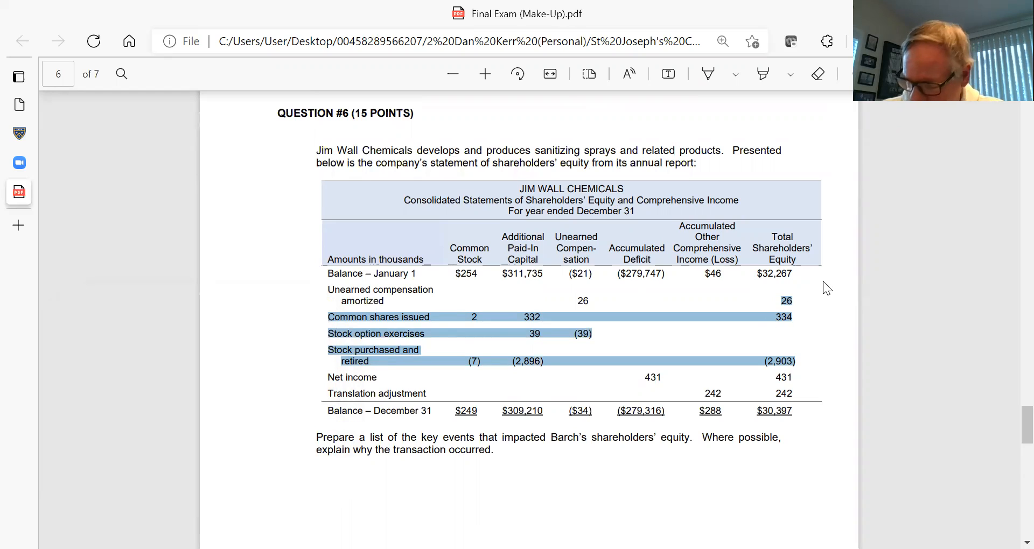
click(797, 300)
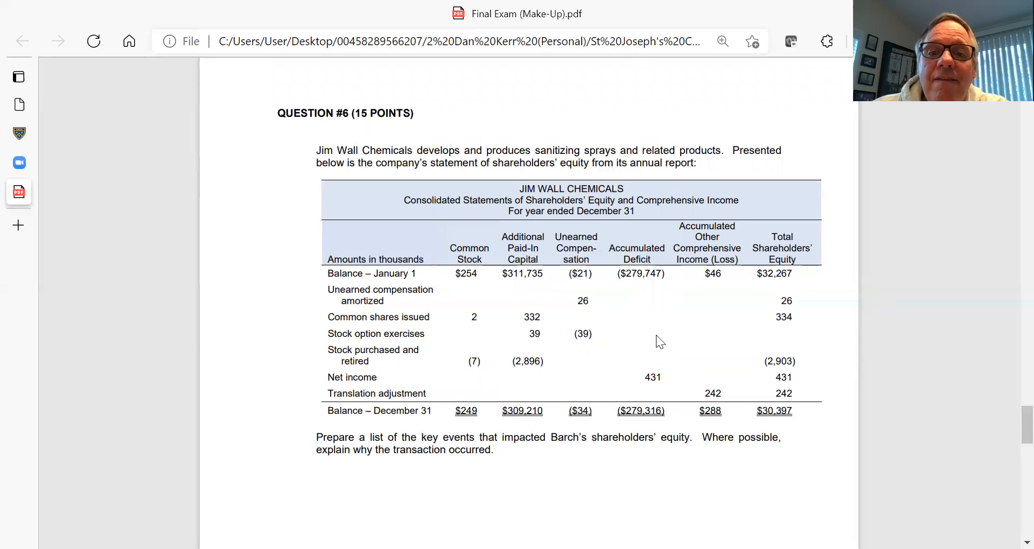
scroll(655, 333, down, 1)
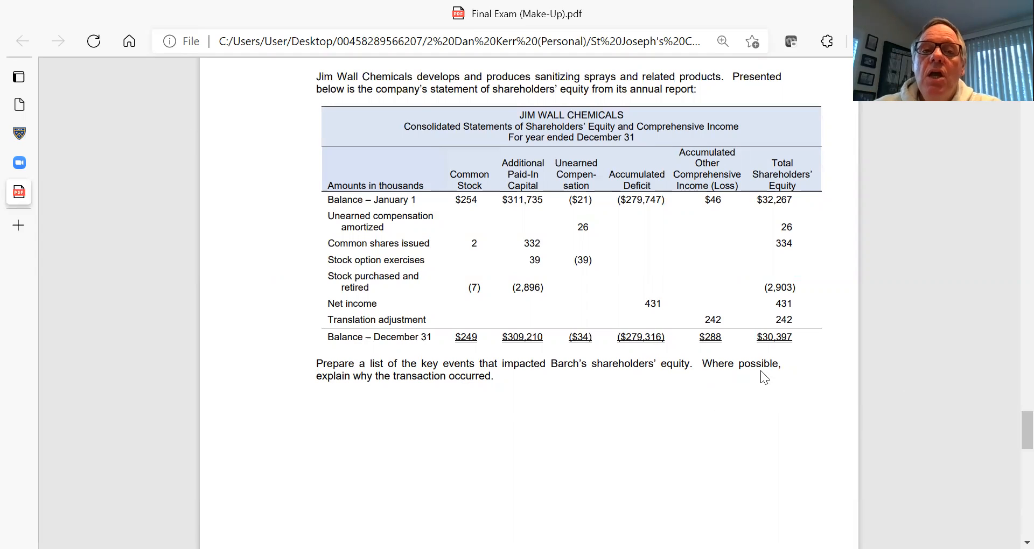
scroll(686, 329, down, 4)
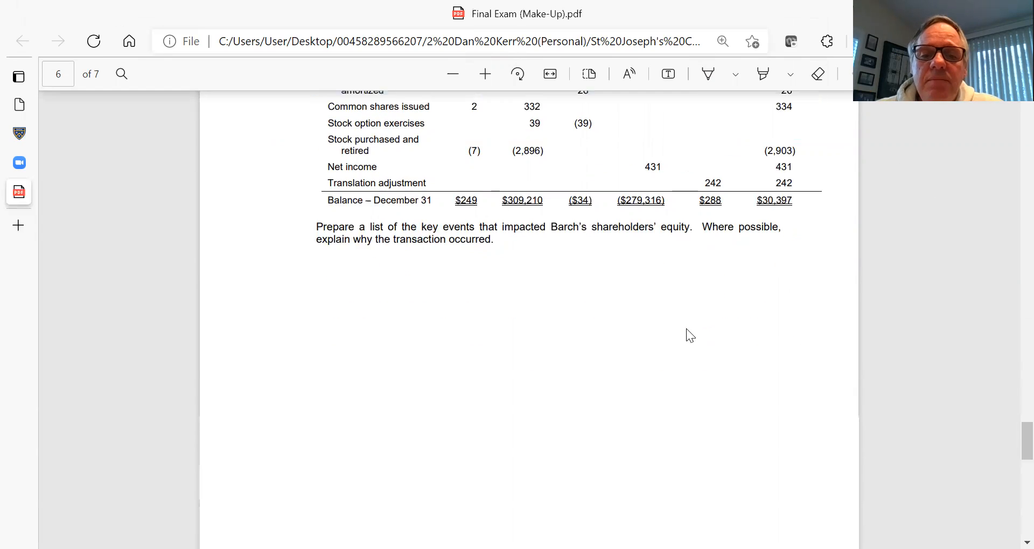
scroll(686, 331, down, 4)
scroll(688, 334, down, 3)
scroll(694, 331, down, 3)
scroll(698, 329, down, 3)
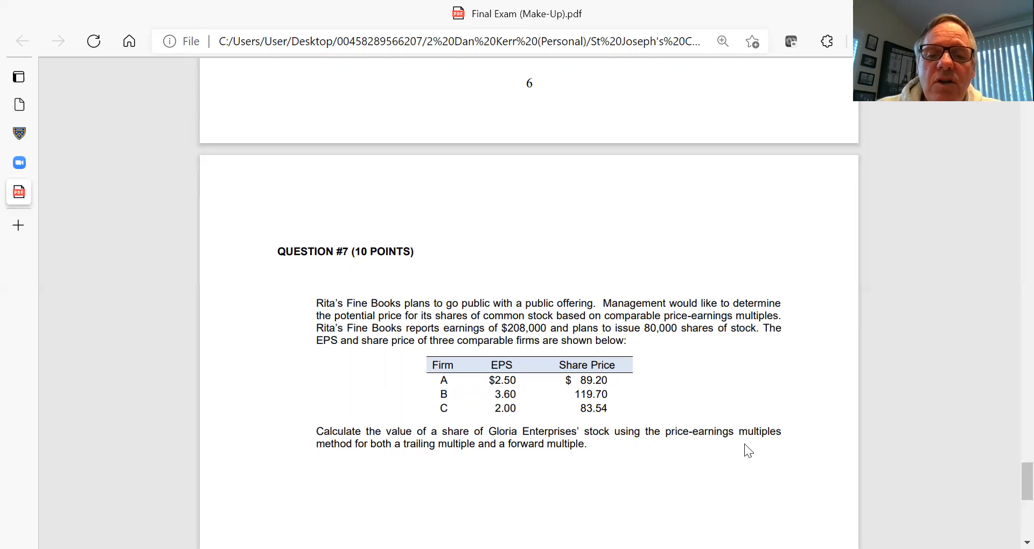
scroll(743, 404, down, 3)
scroll(743, 380, down, 2)
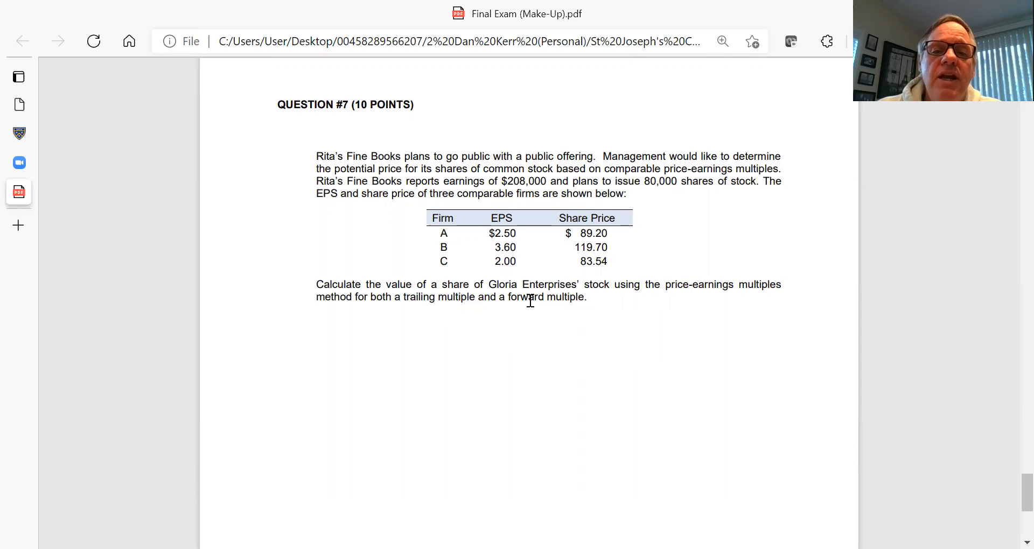
scroll(582, 302, up, 5)
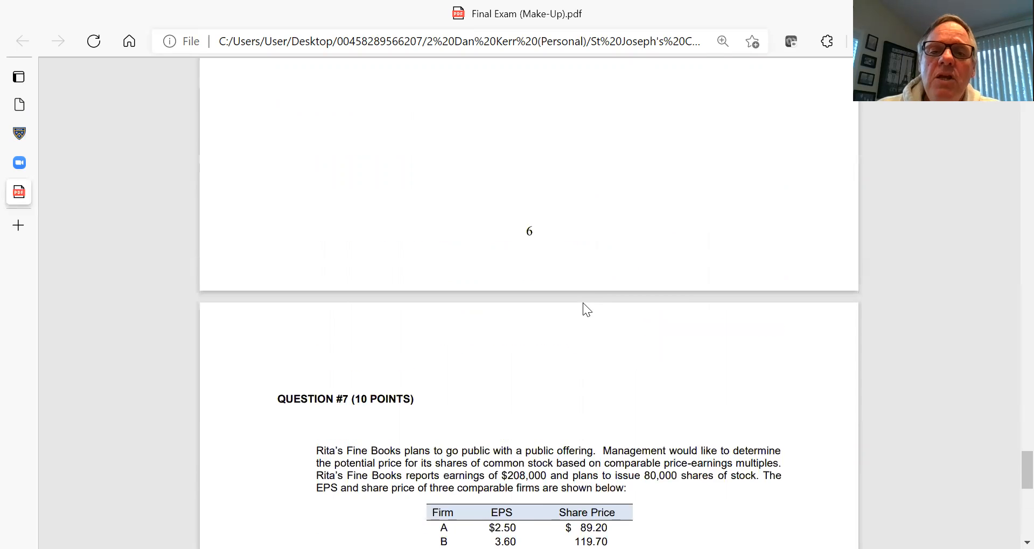
scroll(582, 303, up, 5)
scroll(582, 303, up, 5)
scroll(587, 305, up, 3)
scroll(593, 307, down, 8)
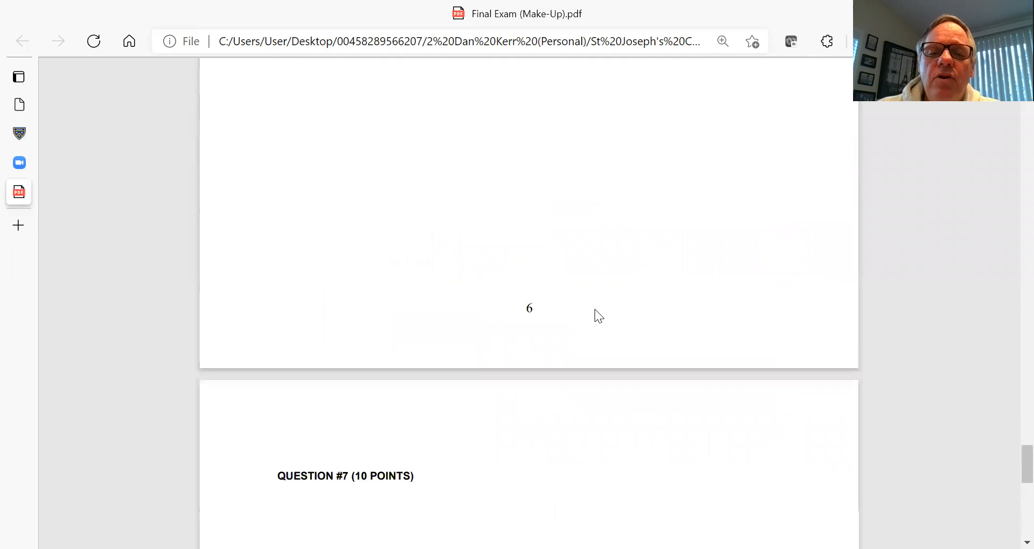
scroll(594, 310, down, 4)
scroll(594, 309, down, 3)
scroll(617, 301, up, 2)
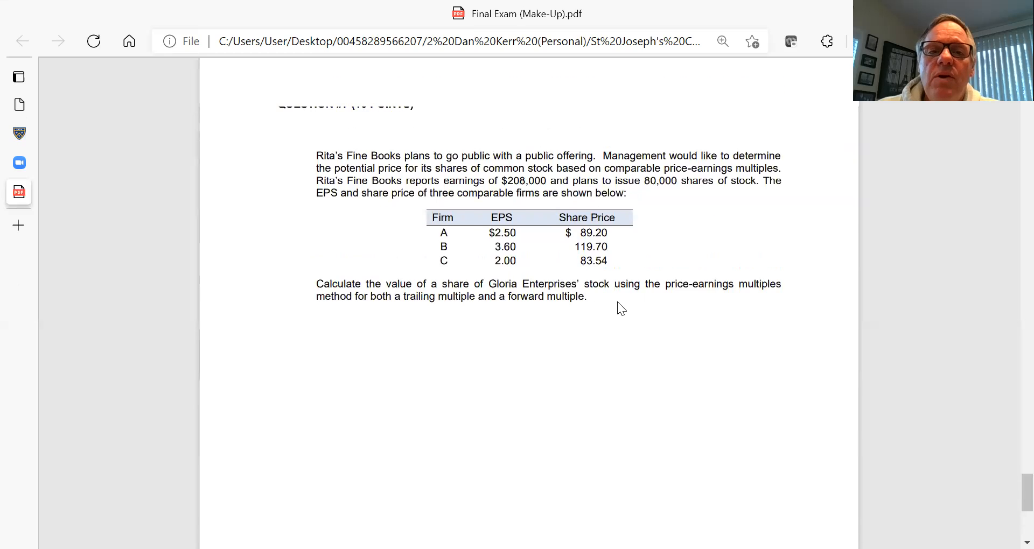
scroll(617, 300, up, 2)
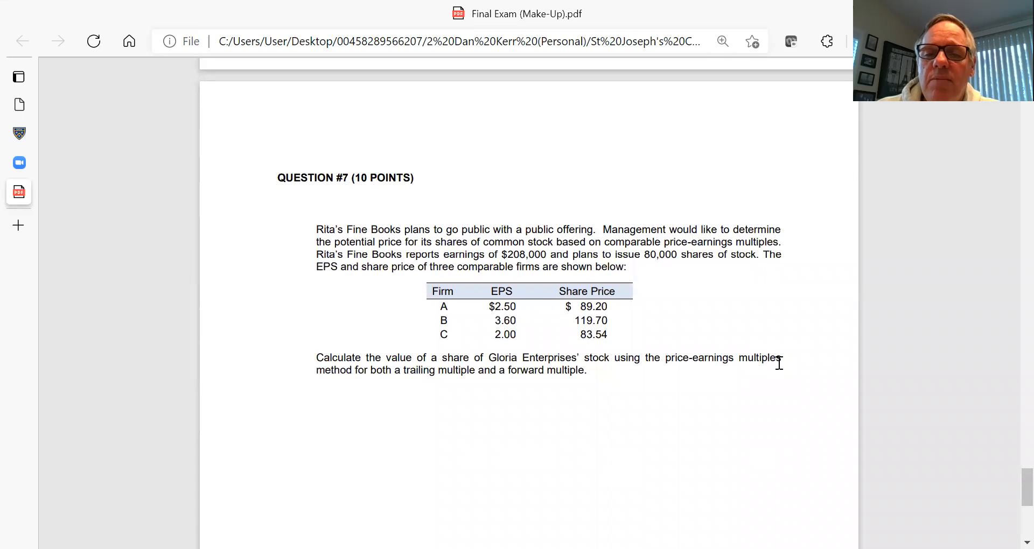